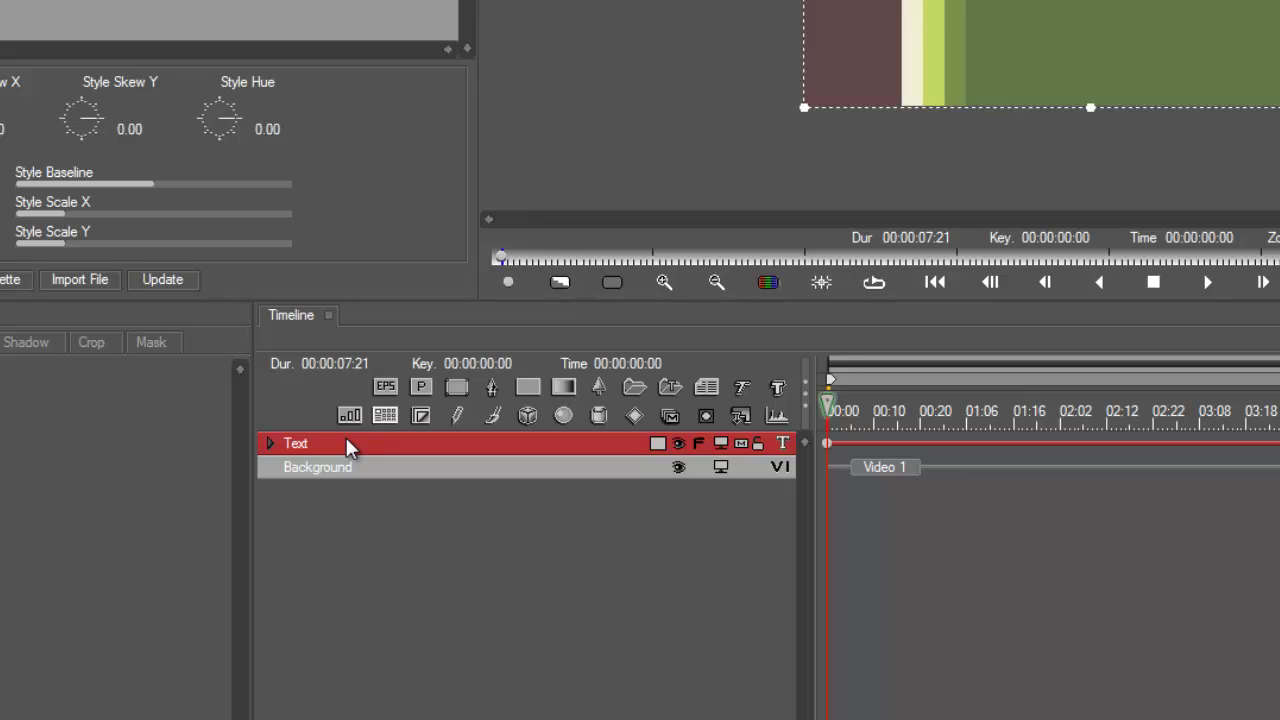
Step: Turn the text track into an orange solid colour, squashed into a short thin bar at the lower right
click(782, 448)
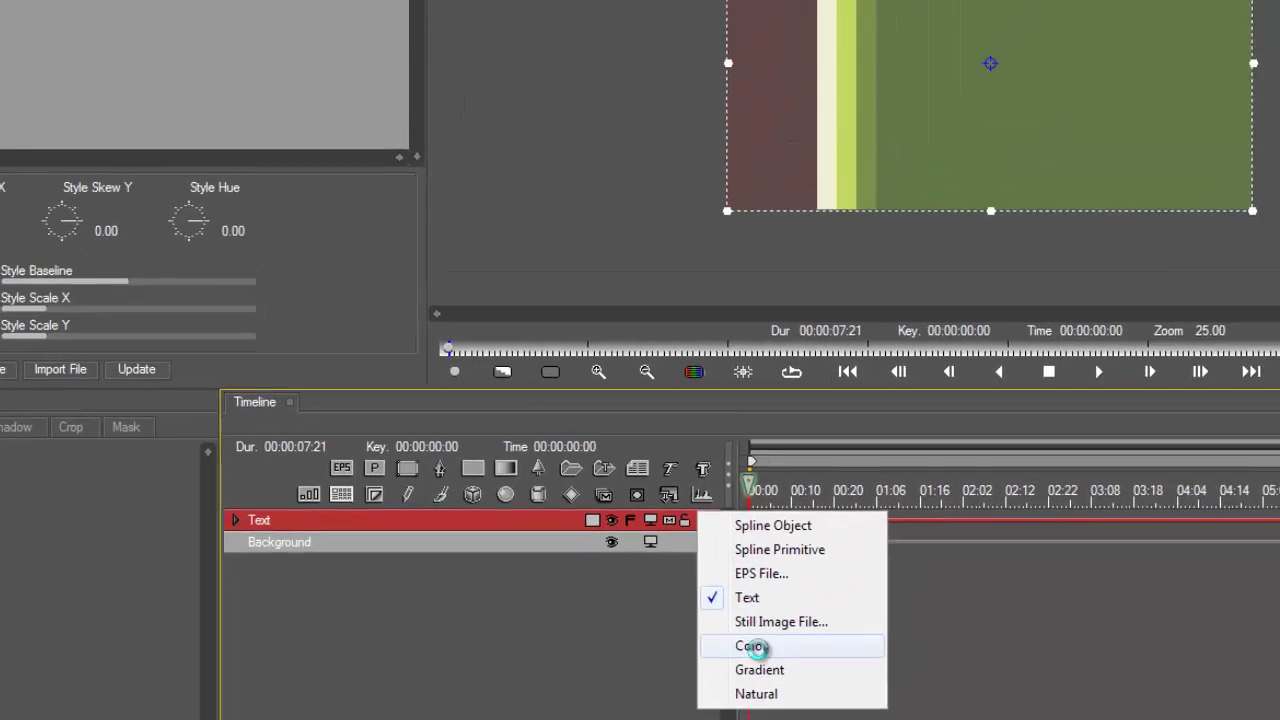
click(752, 647)
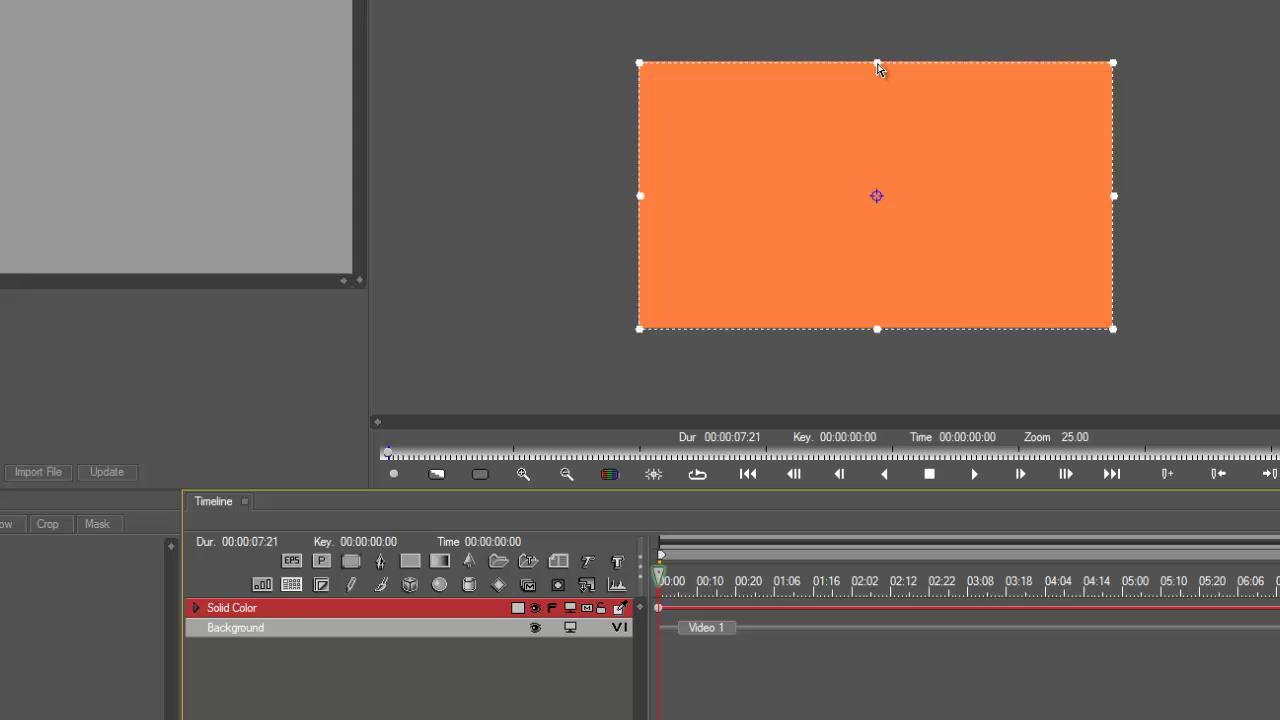
drag(876, 62, 864, 187)
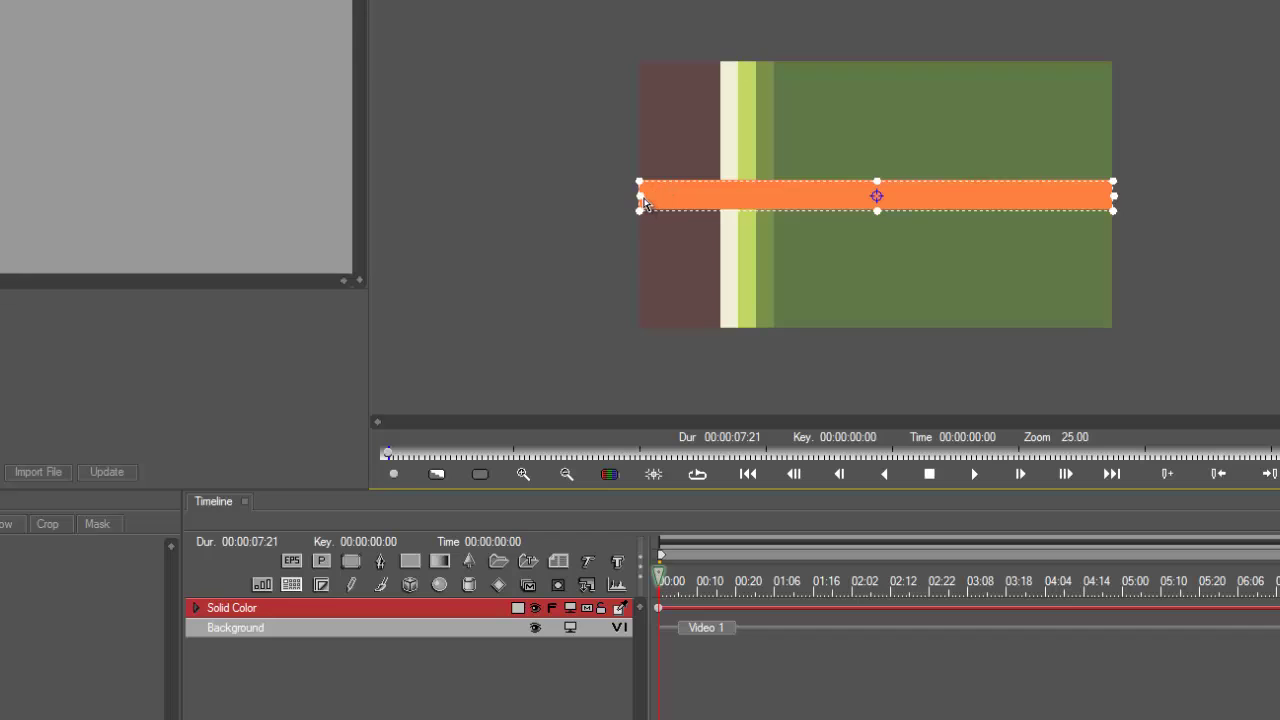
drag(645, 203, 746, 203)
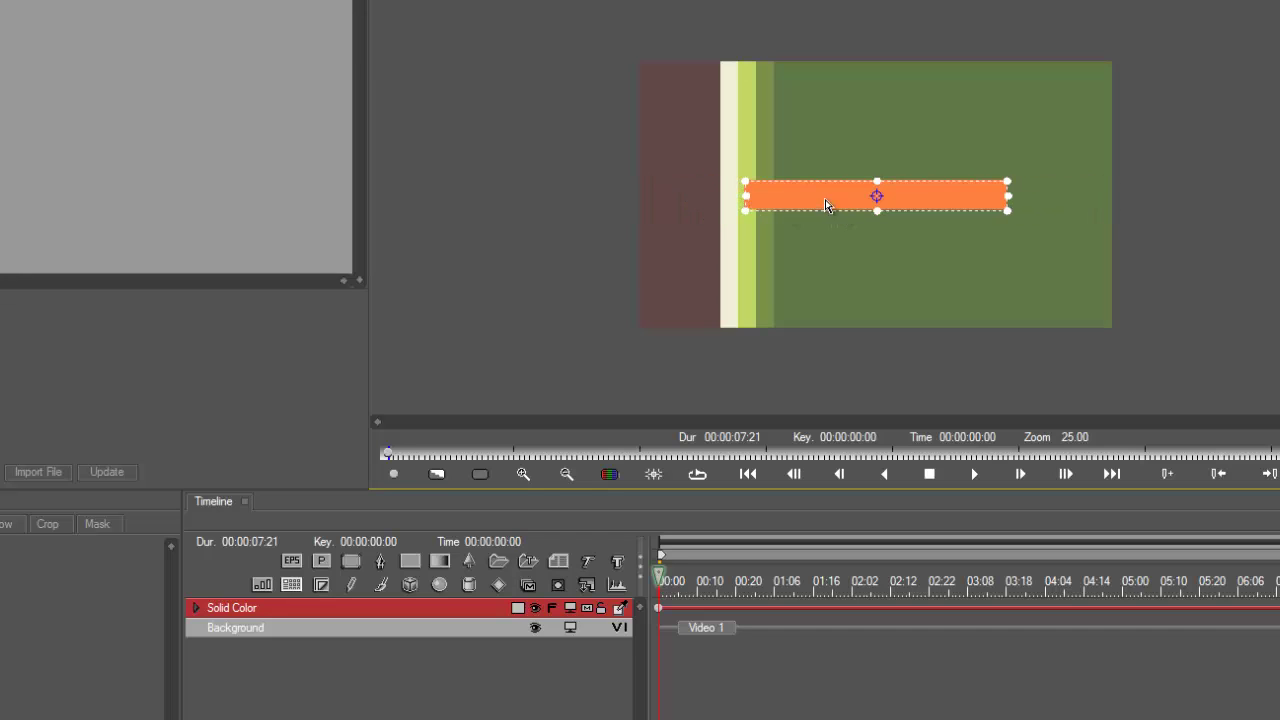
drag(877, 200, 983, 301)
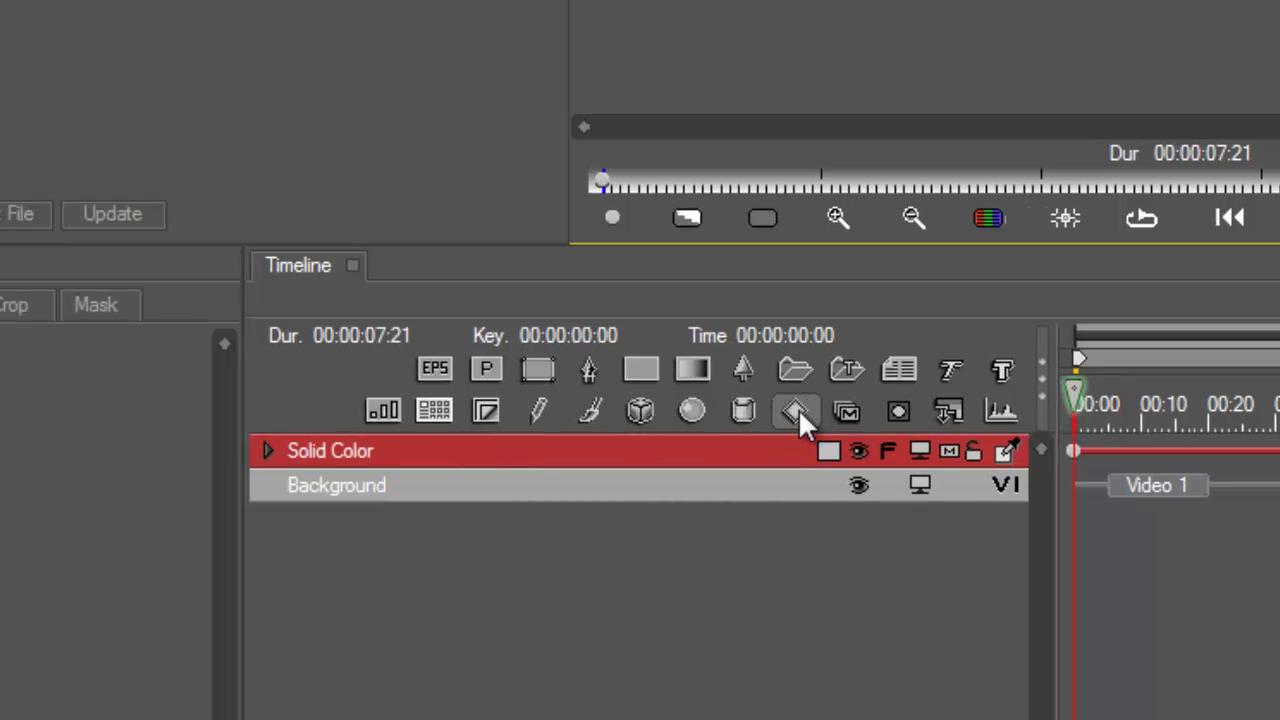
Step: Add a new text layer reading 'gGGFAge ugq'
click(797, 410)
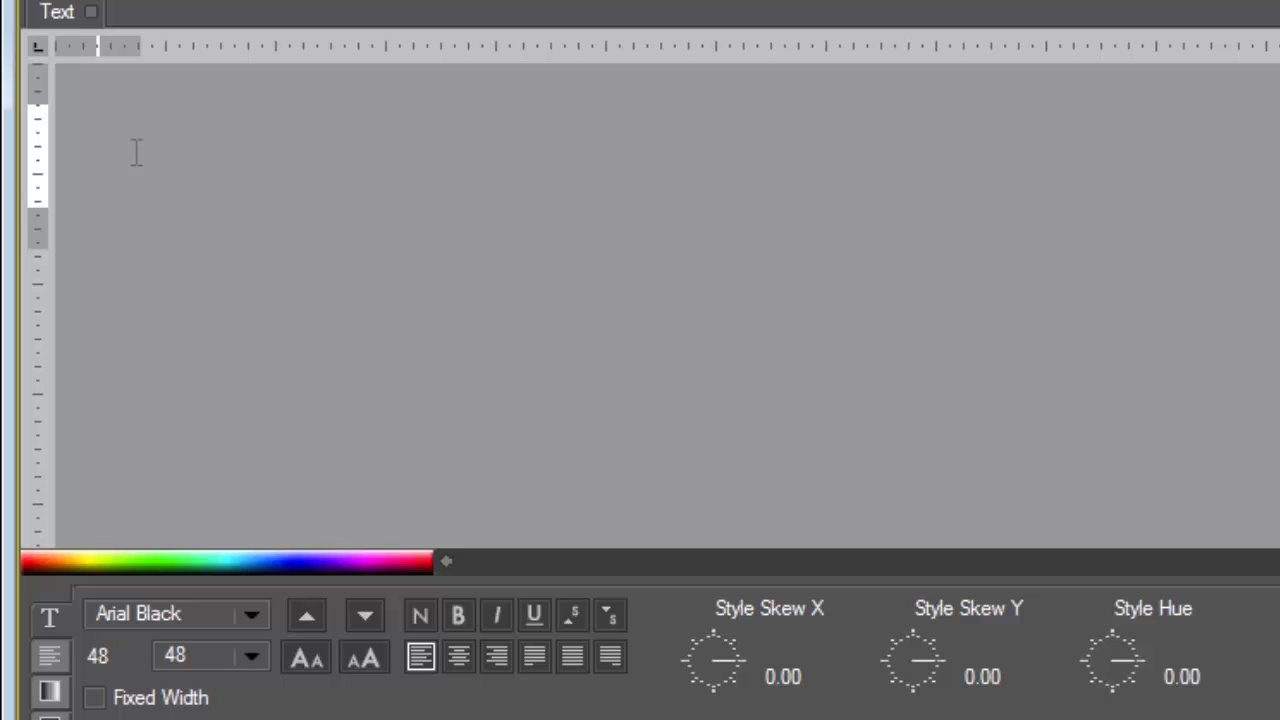
text(gGGFAge)
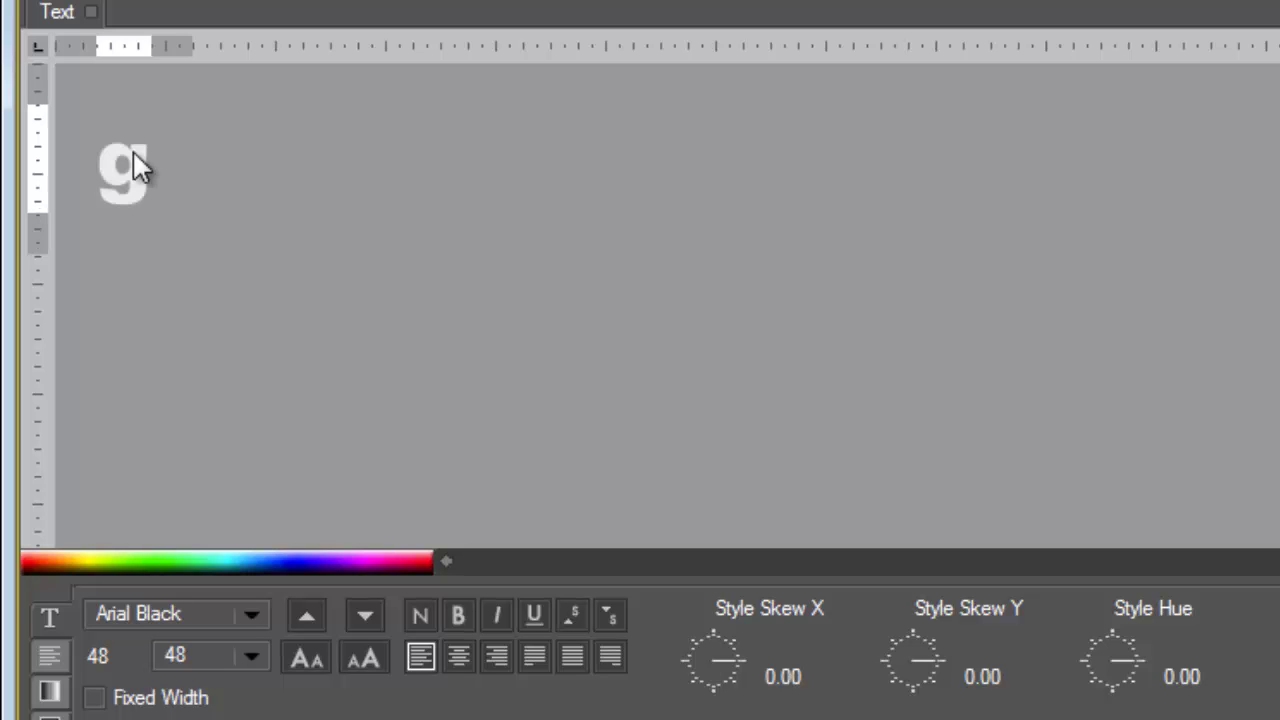
text( ugq)
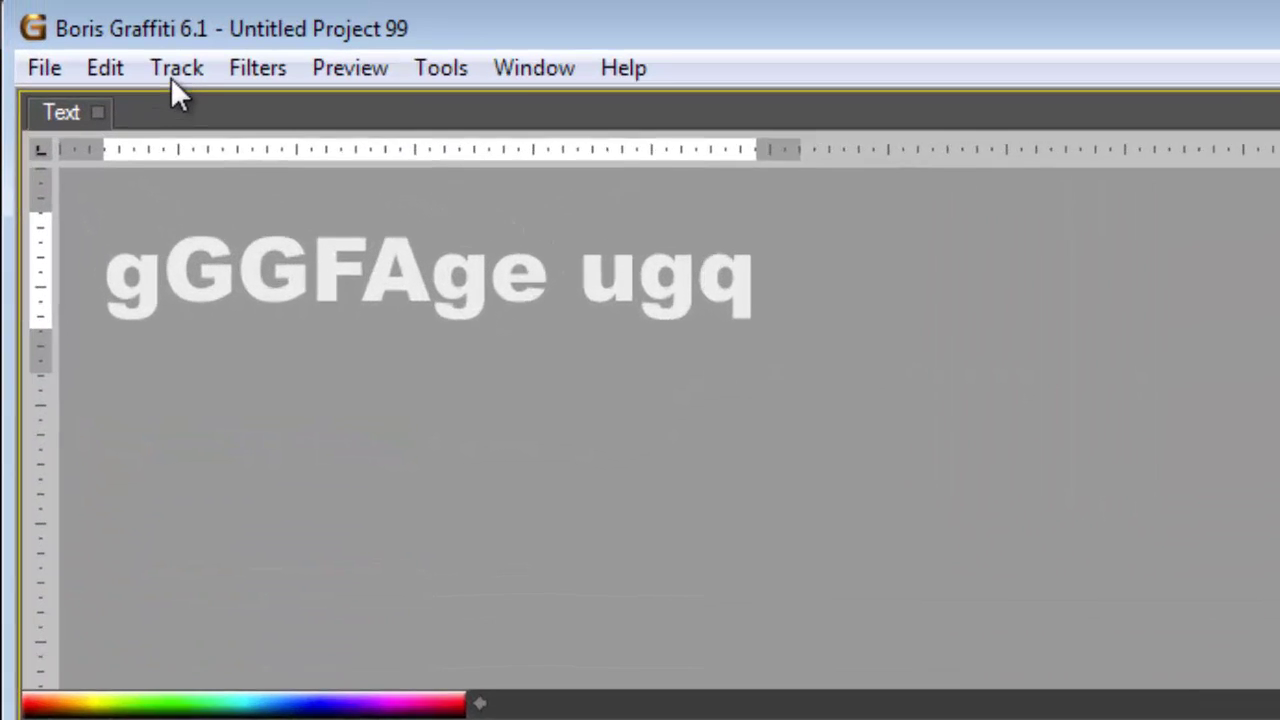
Step: Wrap the text in a new Title Container1 and set its Animation Style to Crawl
click(72, 0)
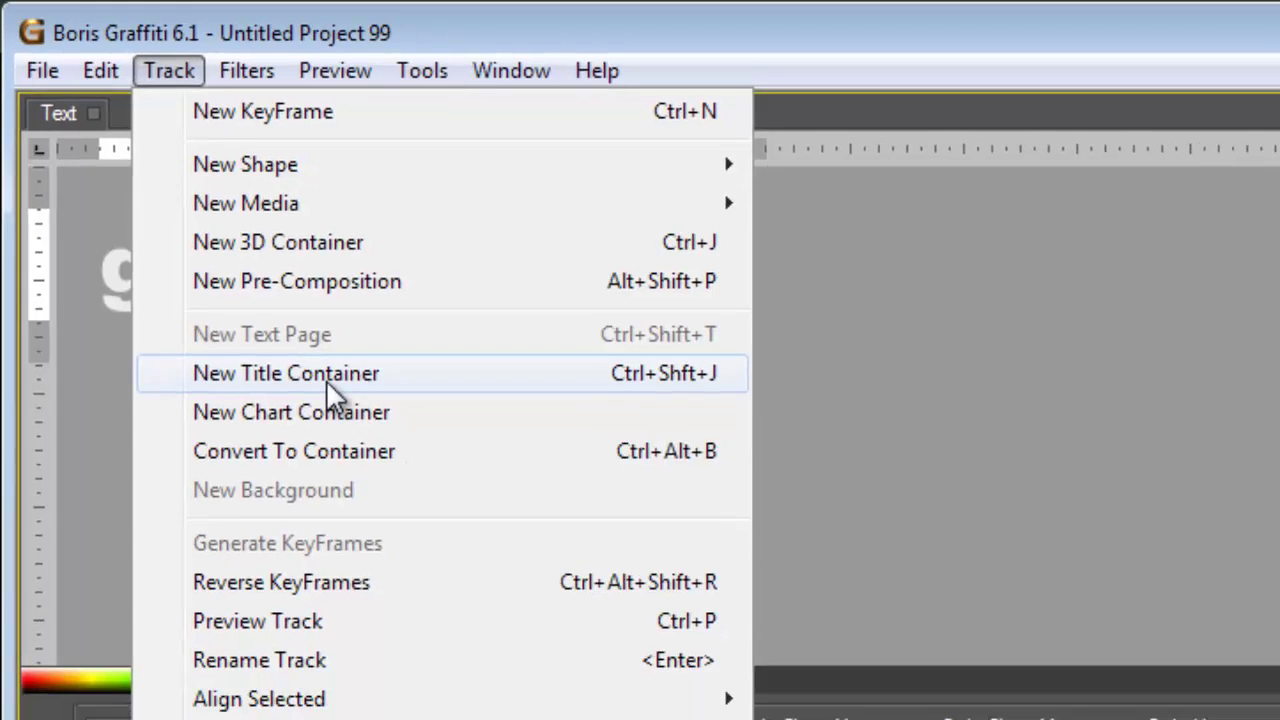
click(371, 433)
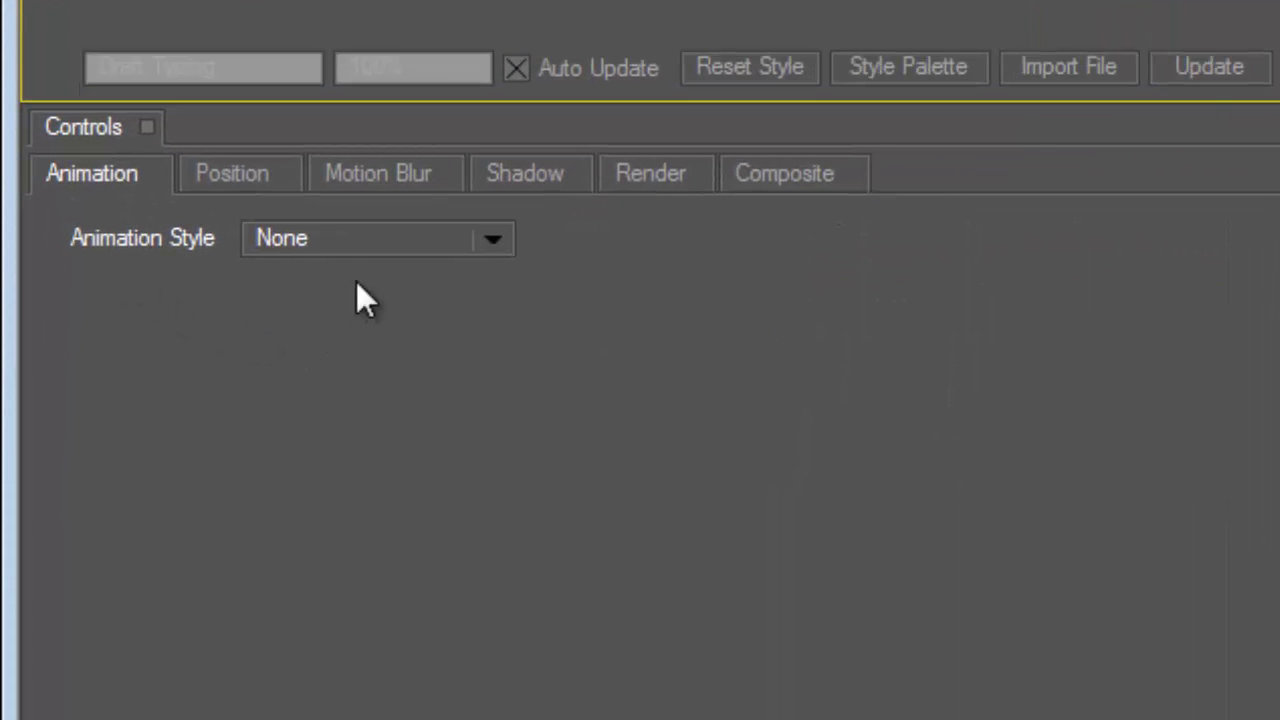
click(492, 241)
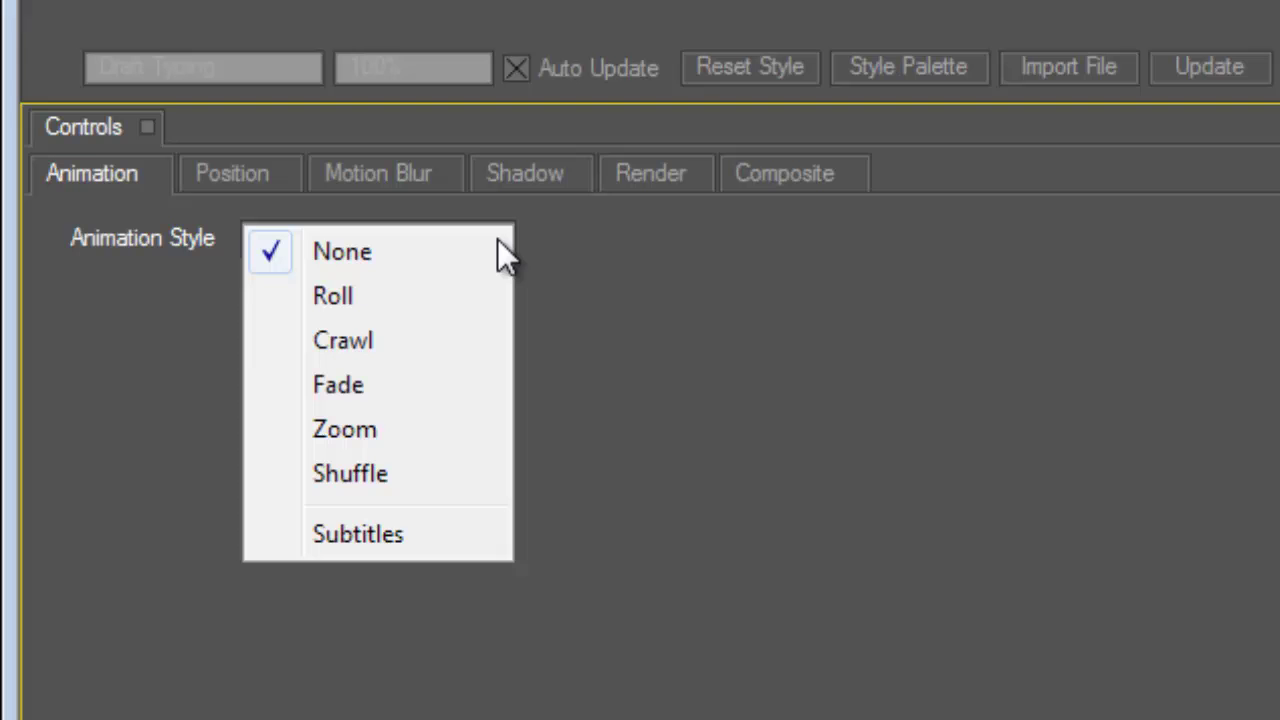
click(352, 339)
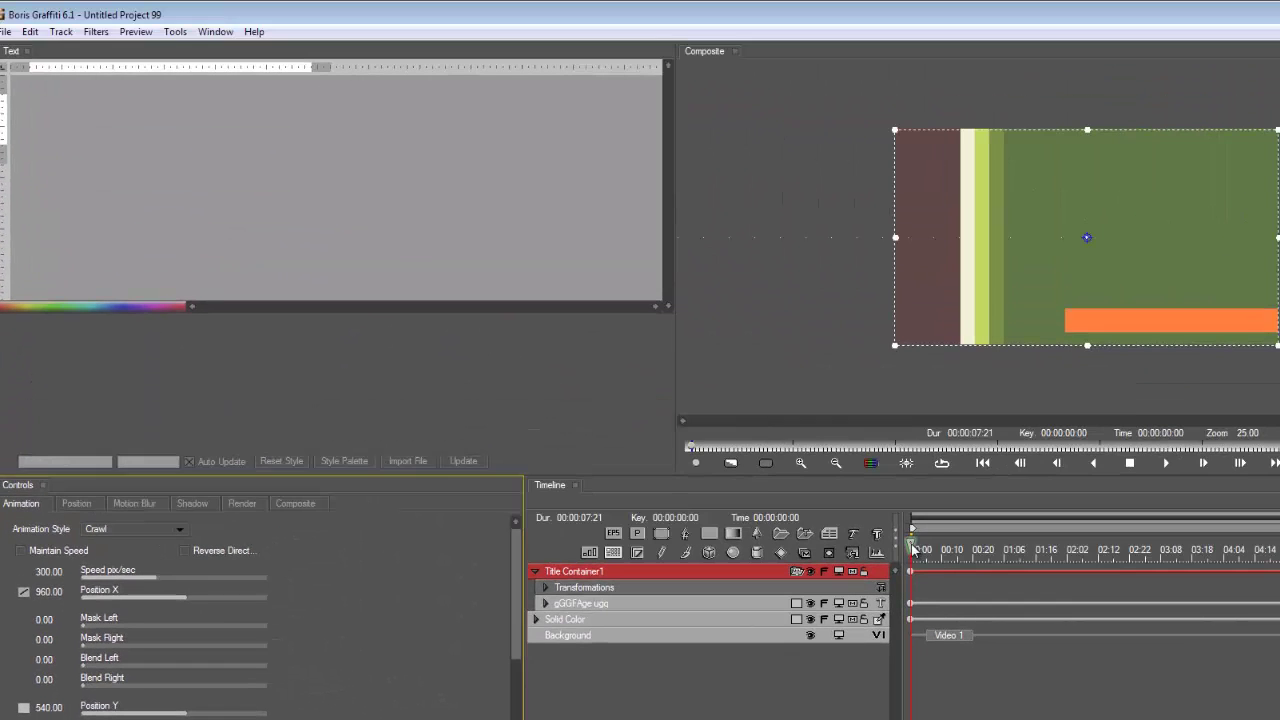
Step: Lower the crawling title onto the orange bar (Position Y 961.88) and preview the crawl
drag(915, 549, 1152, 583)
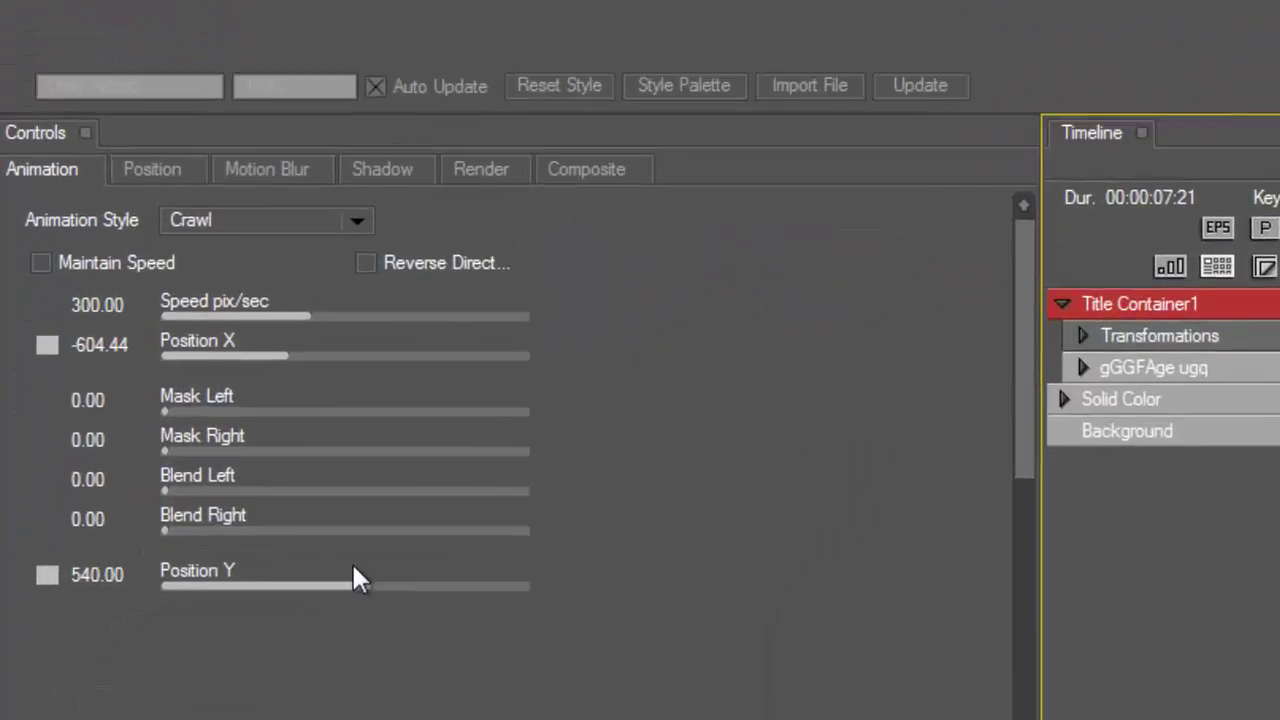
drag(170, 657, 168, 657)
drag(350, 584, 383, 589)
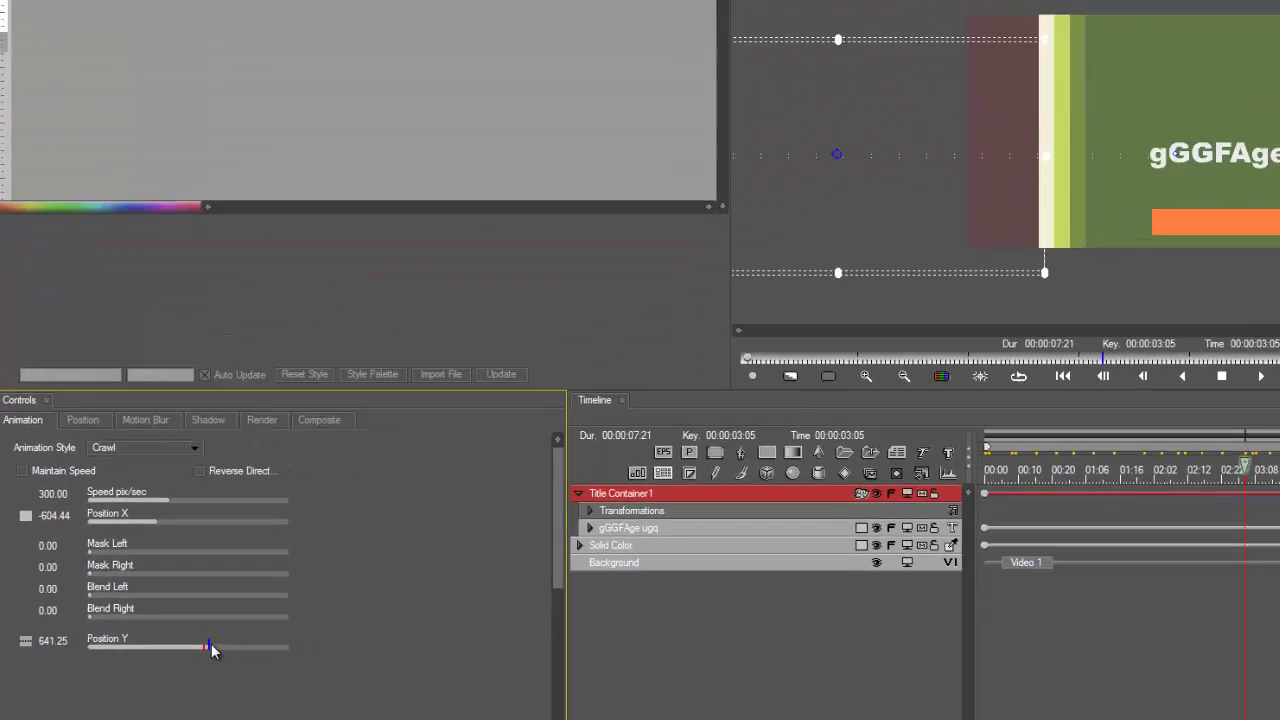
drag(187, 655, 191, 655)
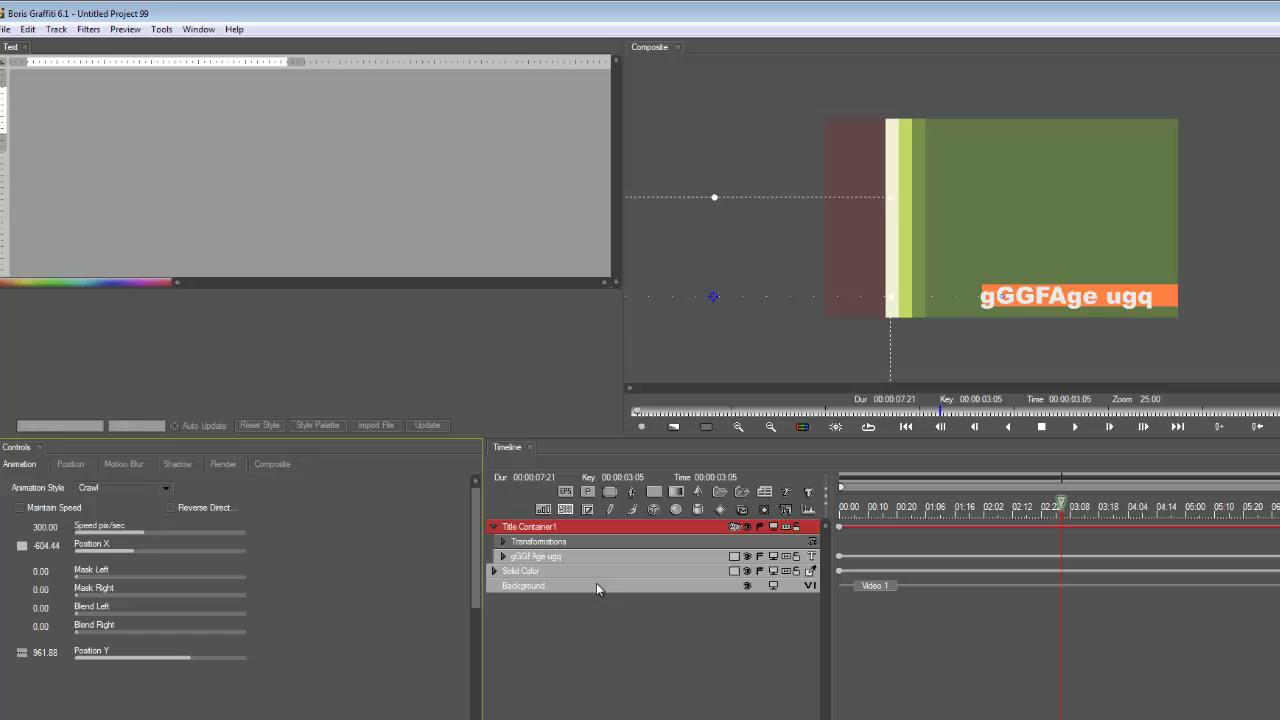
click(554, 563)
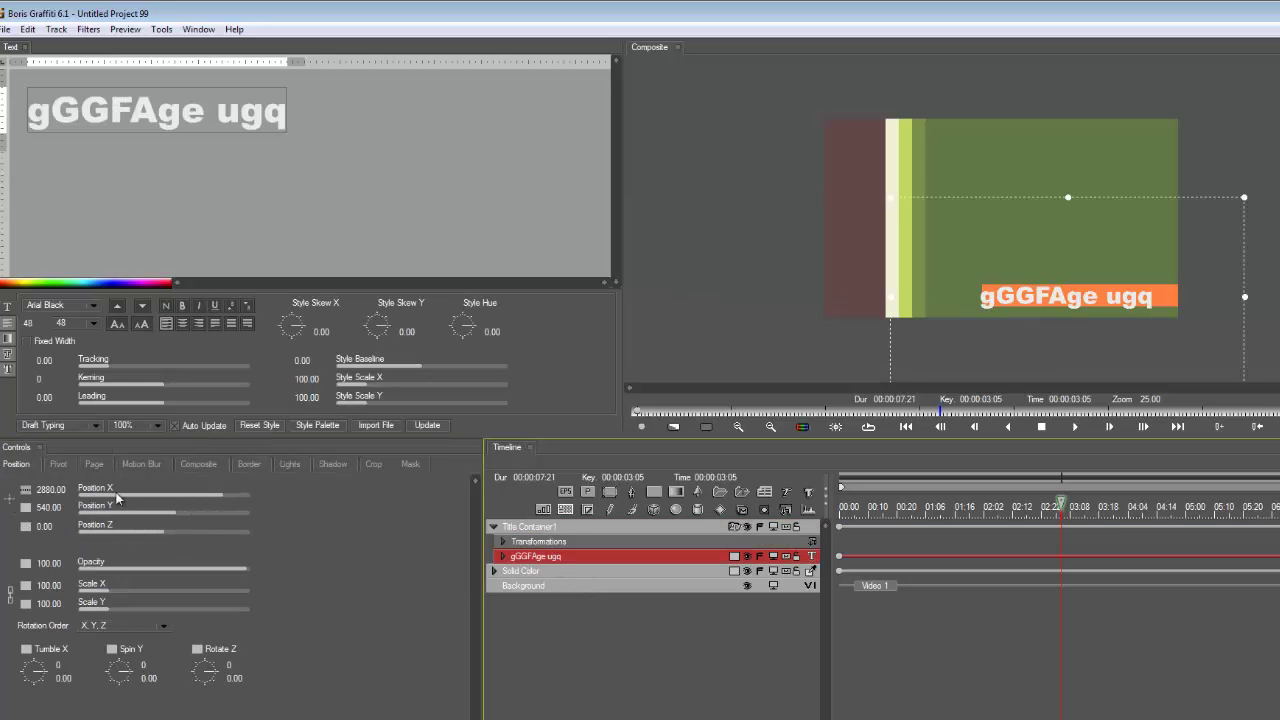
click(586, 529)
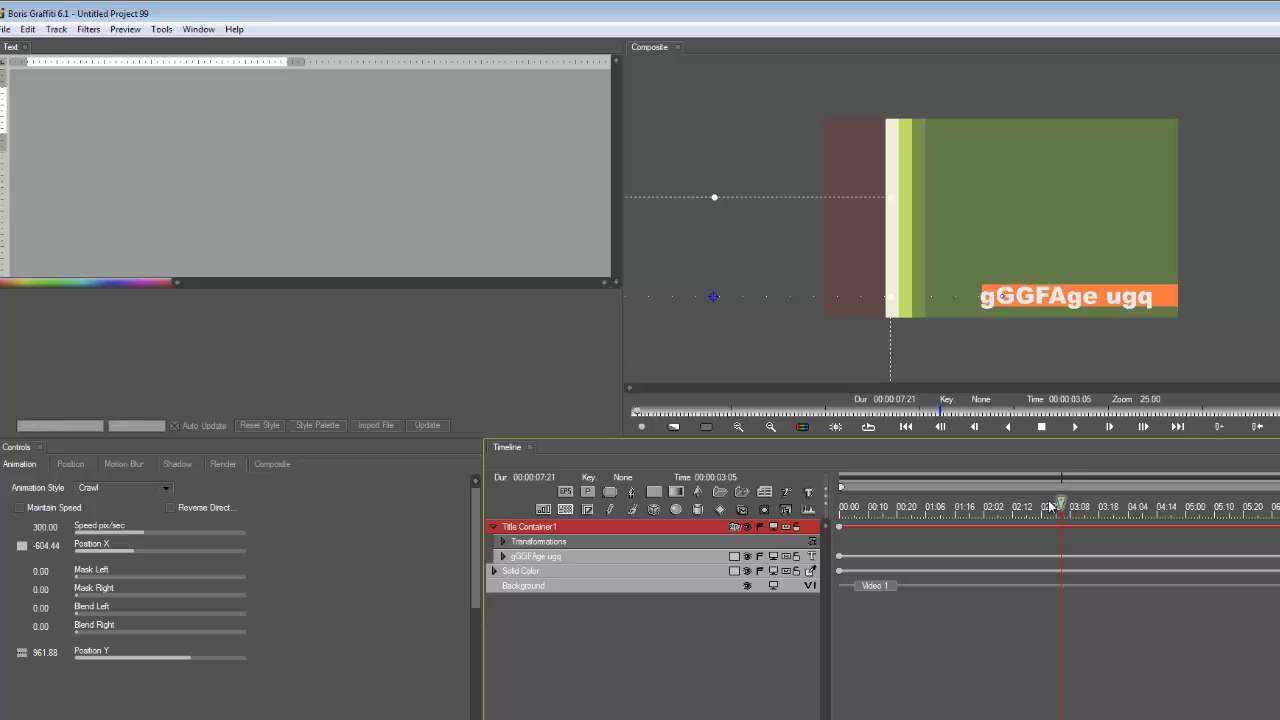
mouse_move(1050, 507)
mouse_down()
mouse_move(1036, 507)
mouse_move(1096, 507)
mouse_move(910, 492)
mouse_move(1059, 500)
mouse_up()
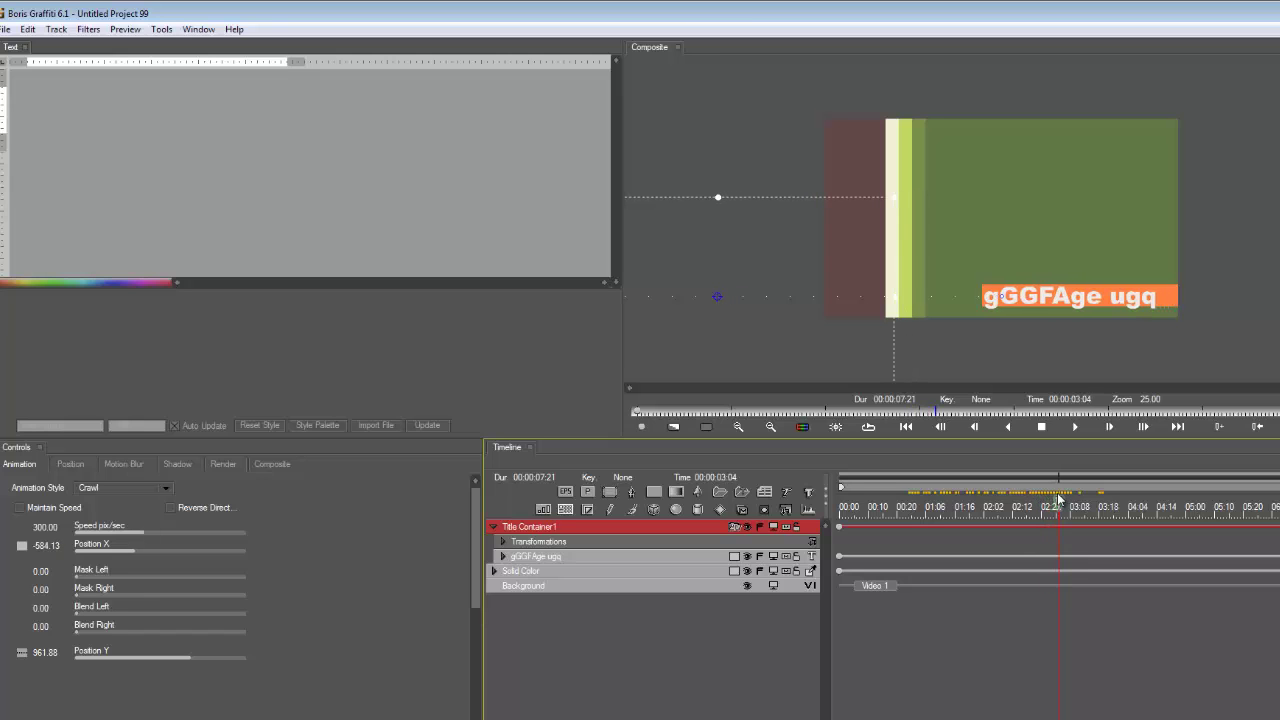
Step: Replace the title's leading g with e so it reads 'eGGFAge ugq'
click(597, 555)
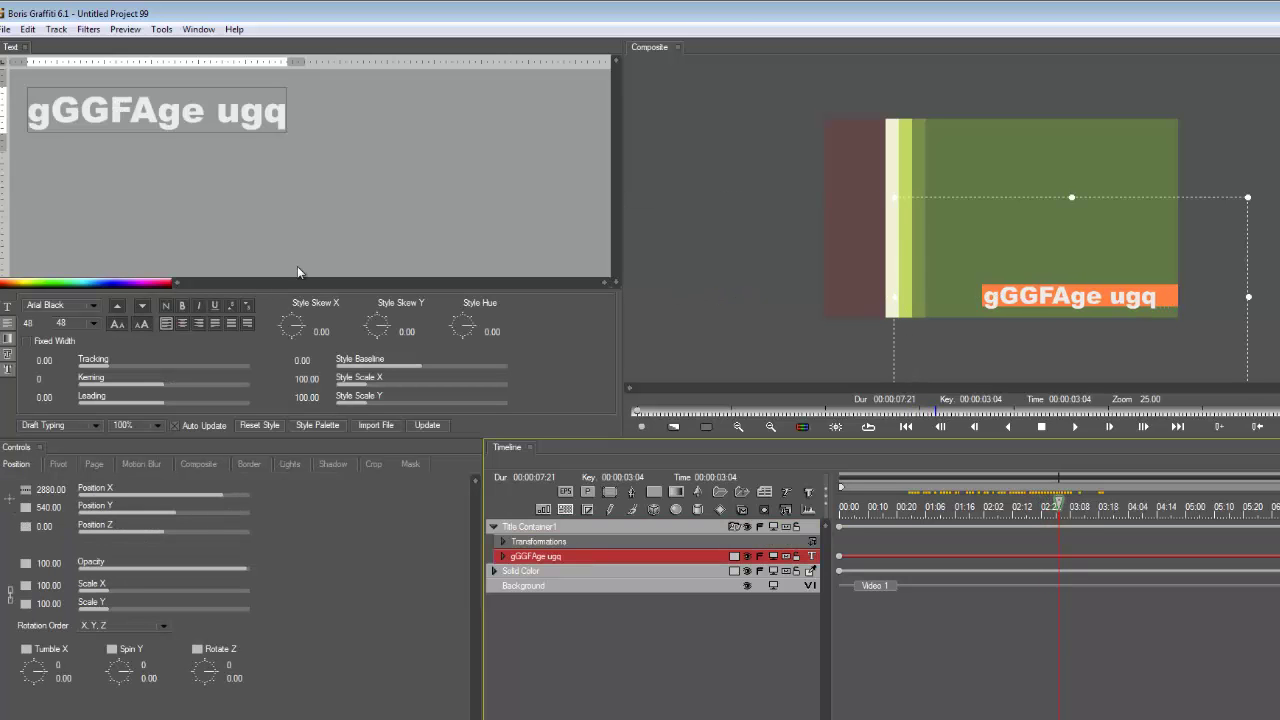
click(59, 121)
key(BackSpace)
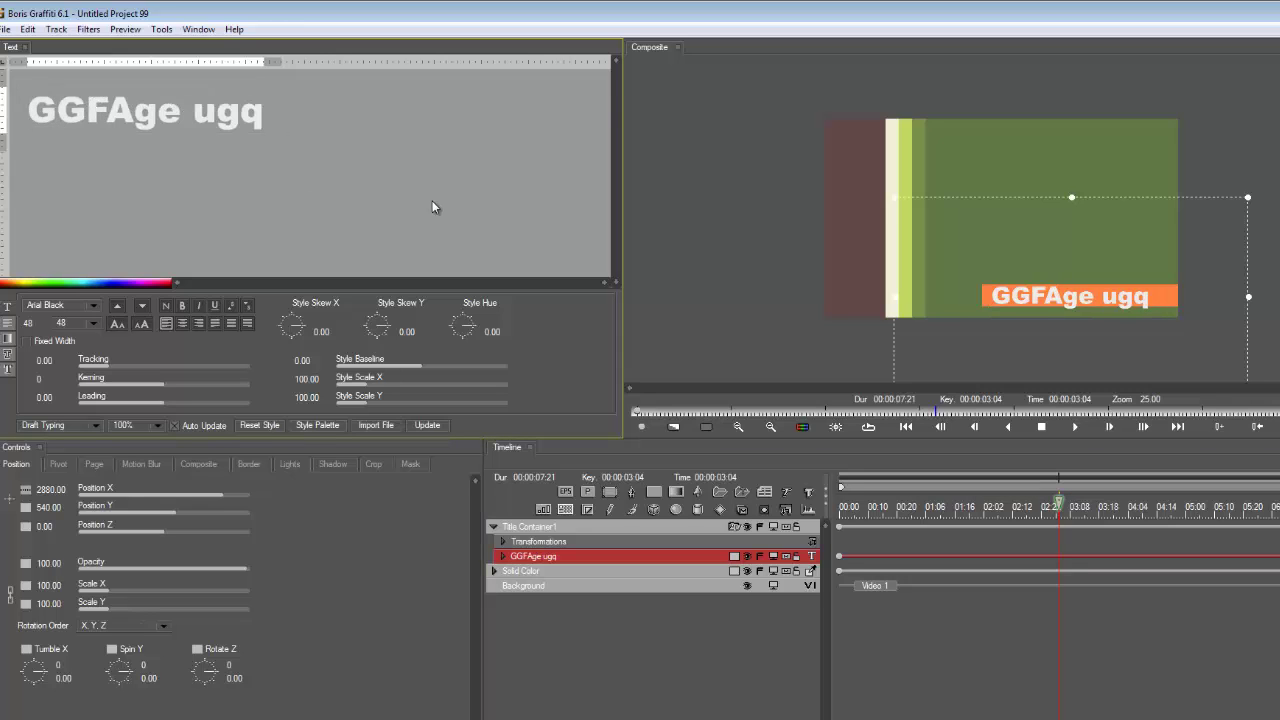
text(e)
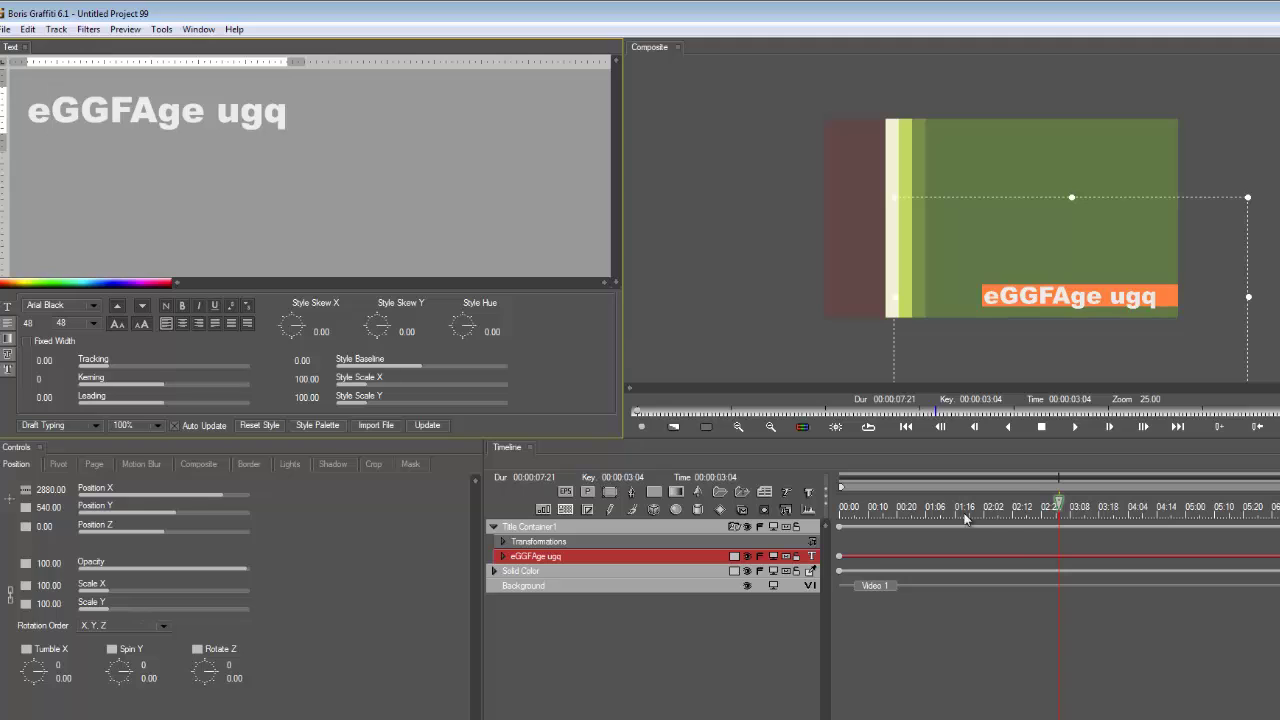
mouse_move(1055, 498)
mouse_down()
mouse_move(843, 508)
mouse_move(1054, 513)
mouse_up()
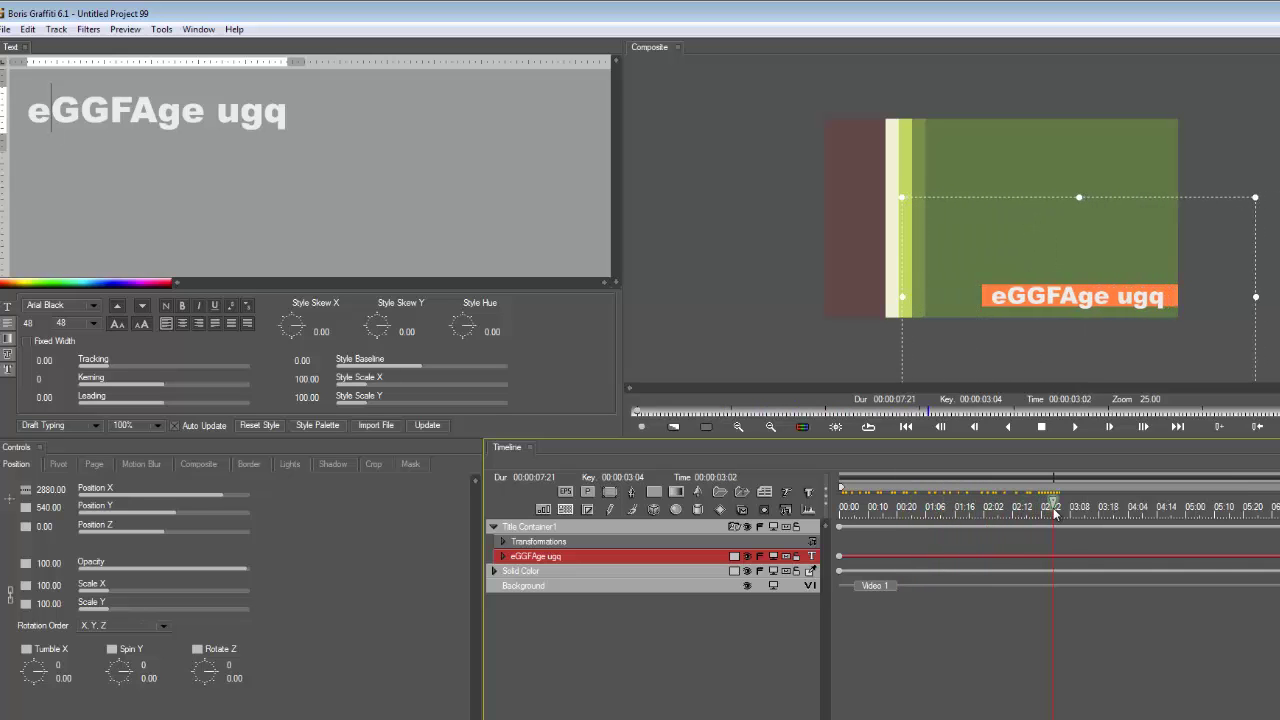
Step: Play back the crawl, return to 03:05, and show Title Container1's Crawl animation controls
click(1076, 427)
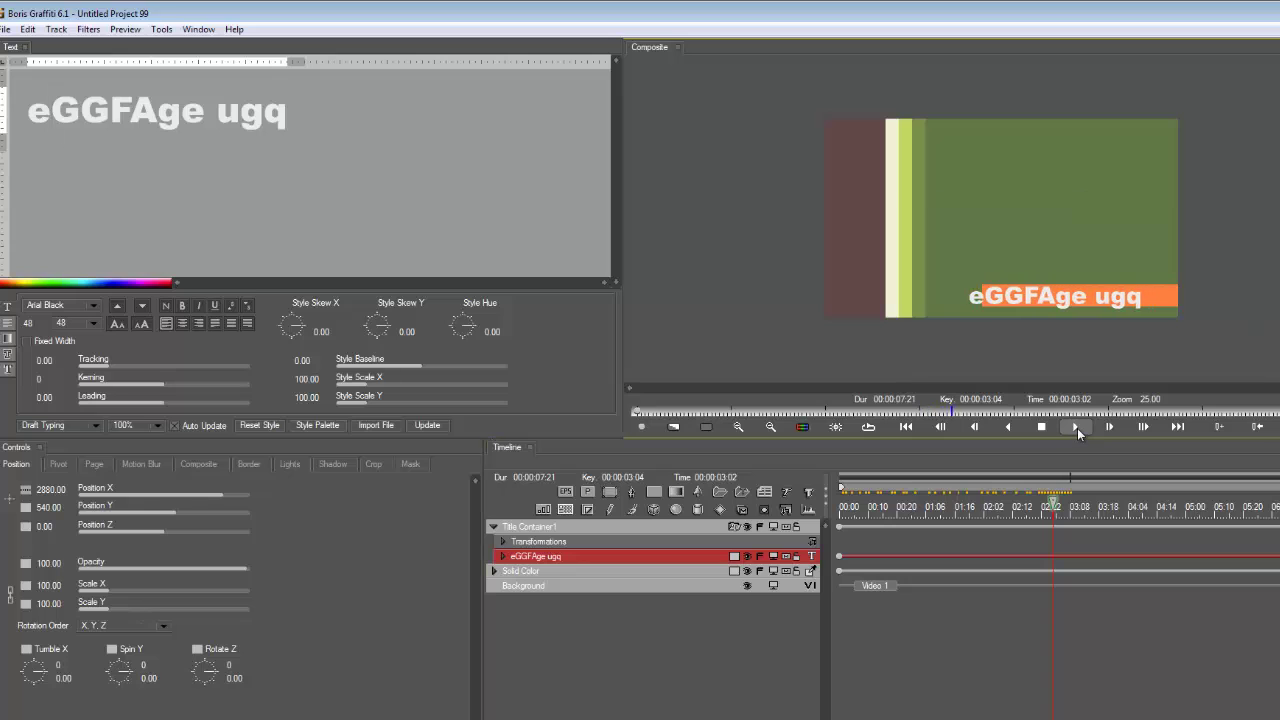
click(1041, 427)
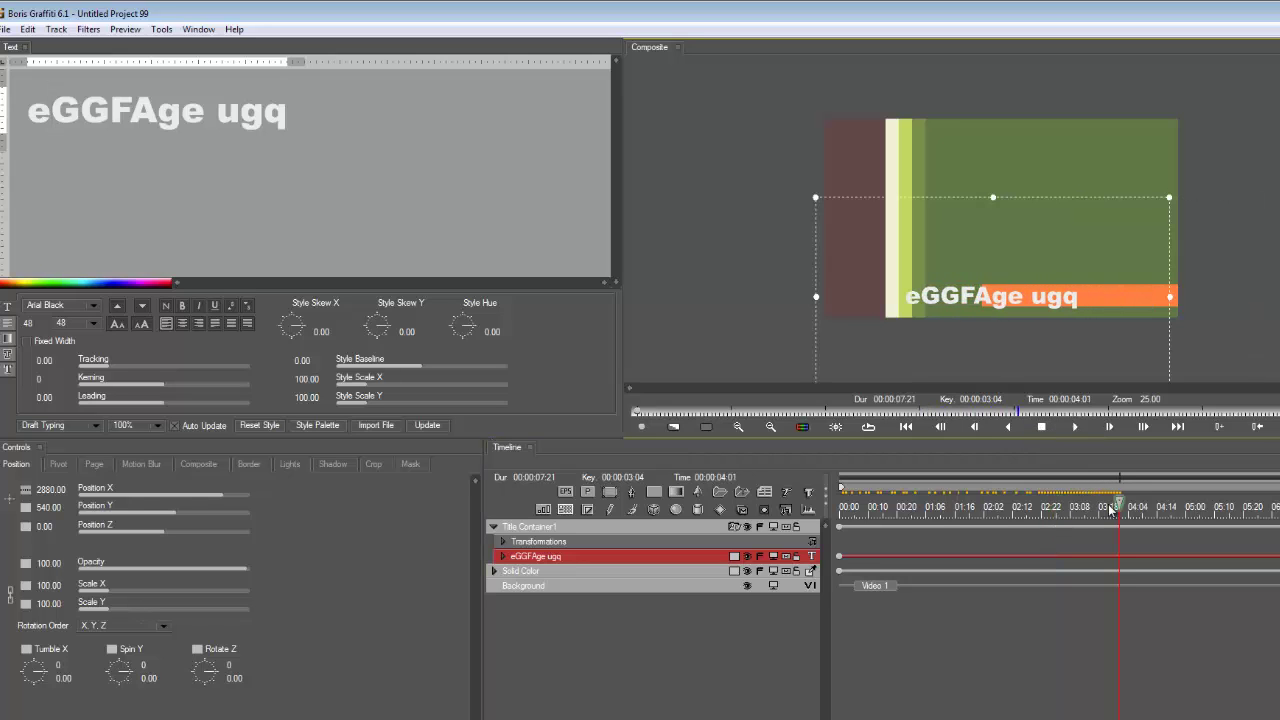
drag(1120, 508, 1062, 514)
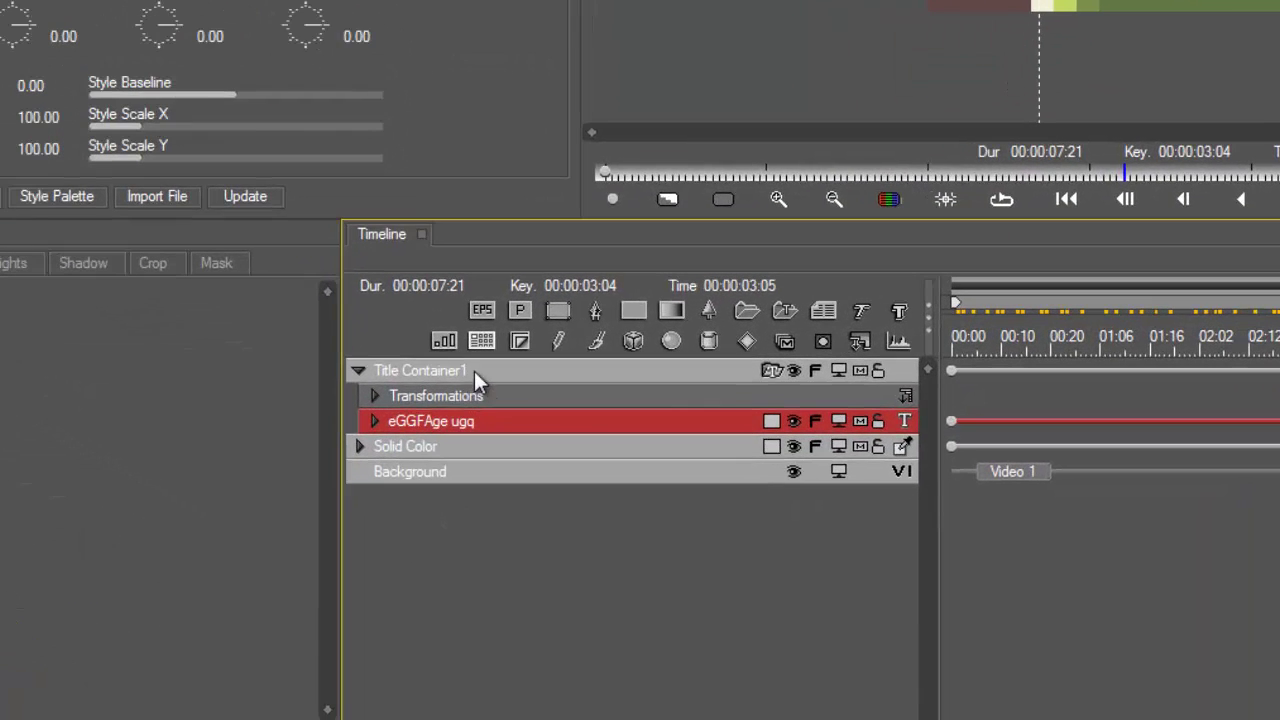
click(474, 370)
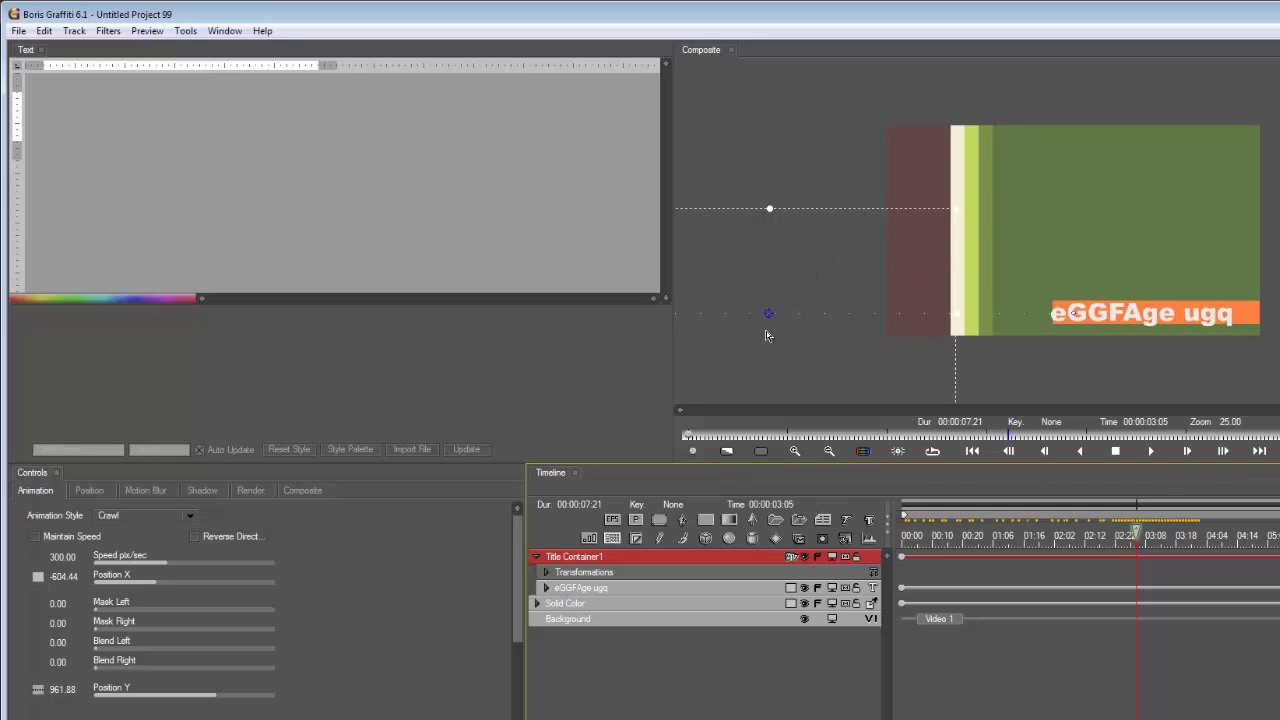
Step: Raise Mask Left to 848.57 at 00:00:03:05 and check the masked text back at 02:23
click(96, 609)
drag(104, 613, 165, 621)
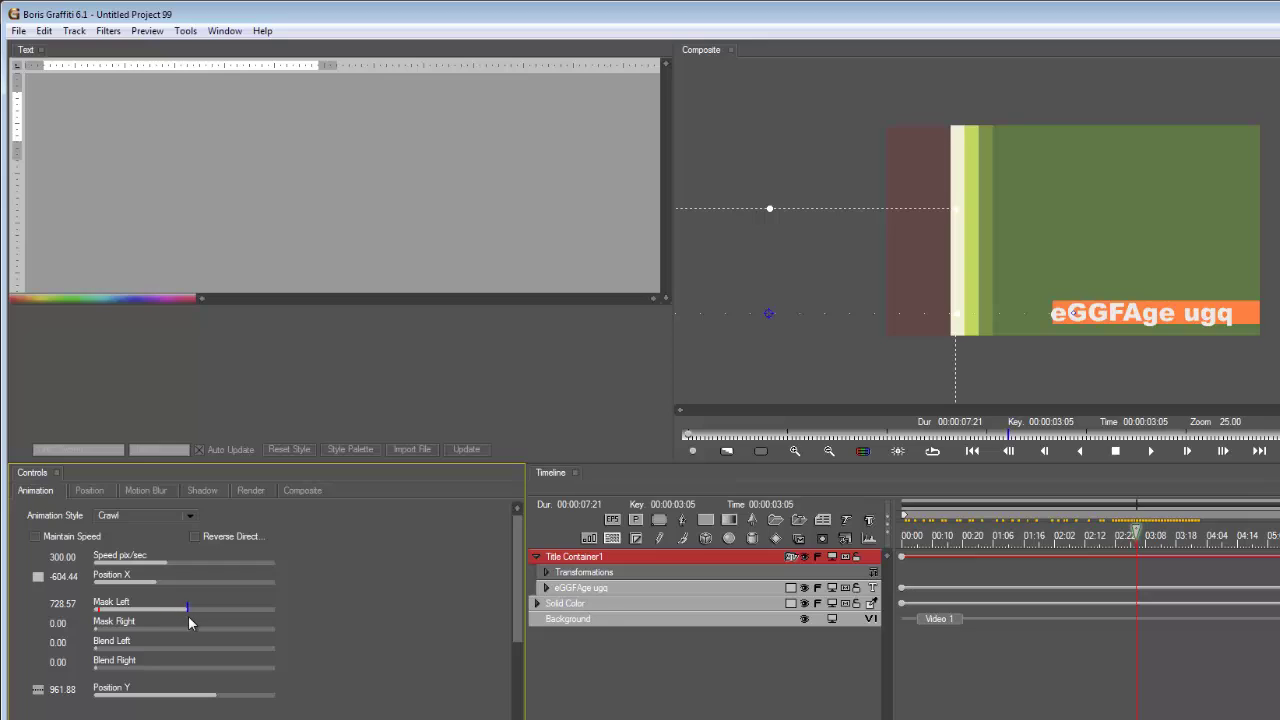
drag(223, 627, 176, 624)
drag(1136, 533, 1040, 543)
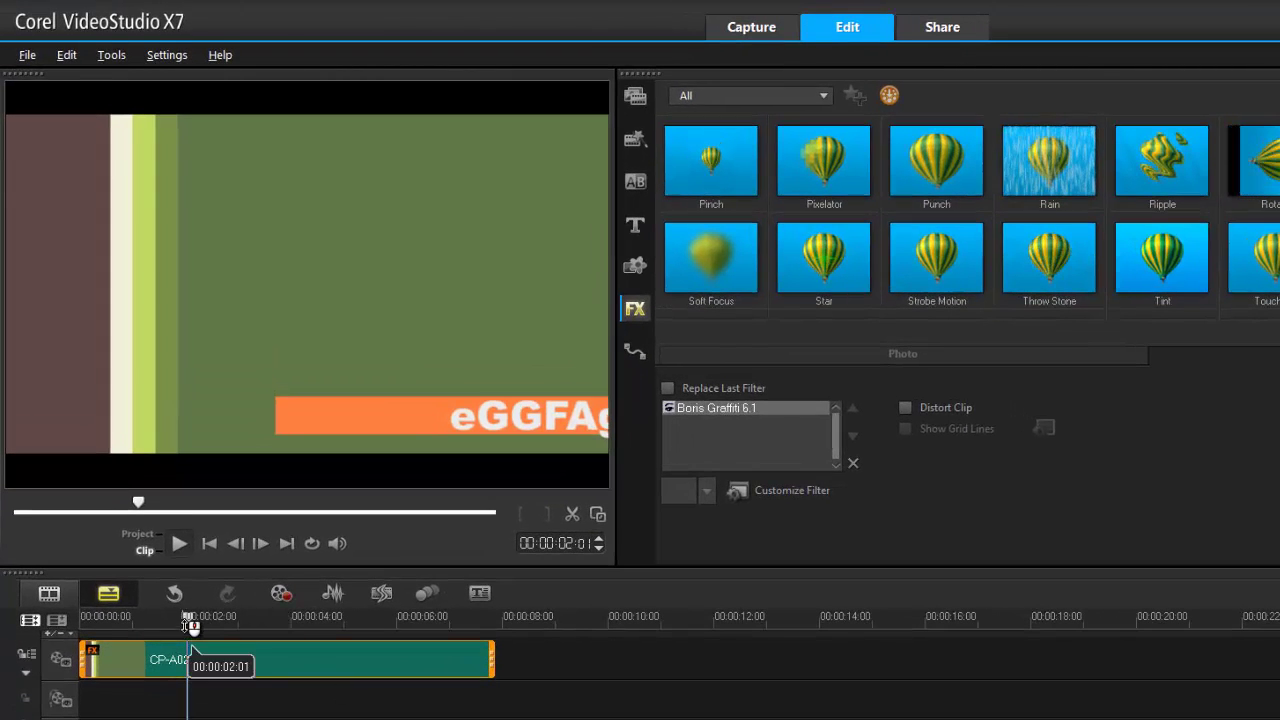
Step: Preview the ticker from the project start and reopen the clip's Boris Graffiti filter
click(101, 617)
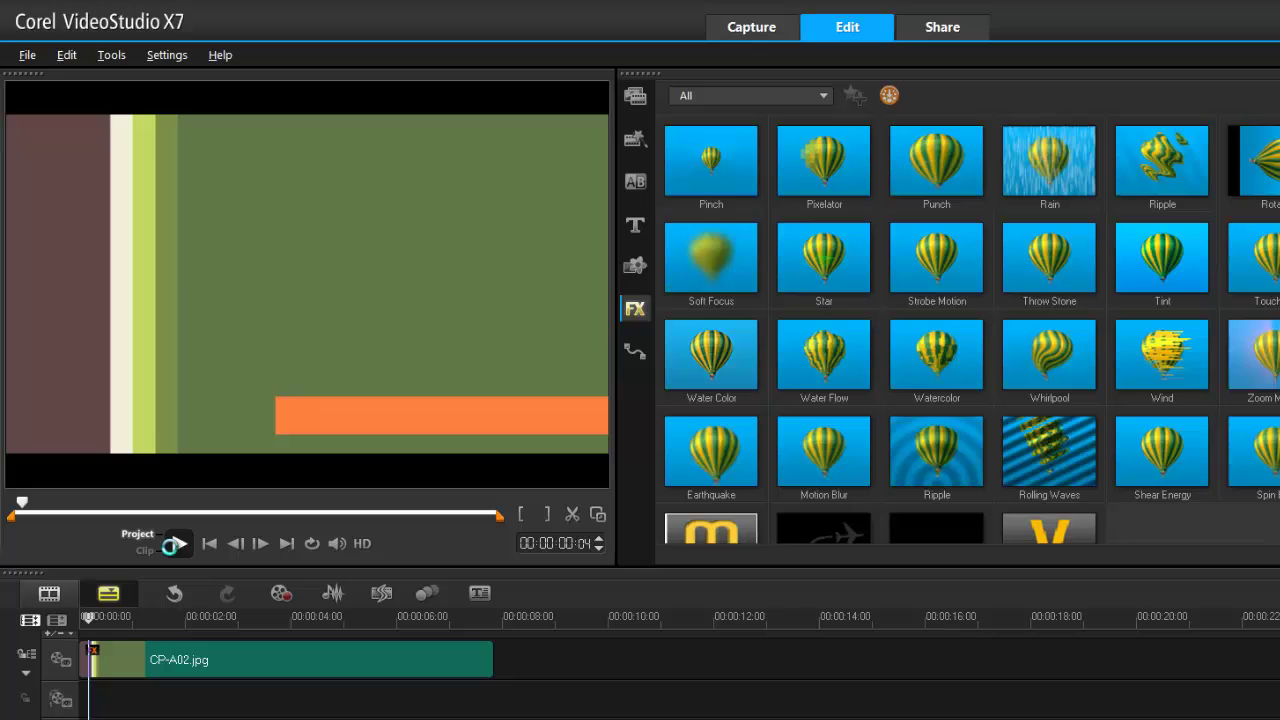
click(174, 544)
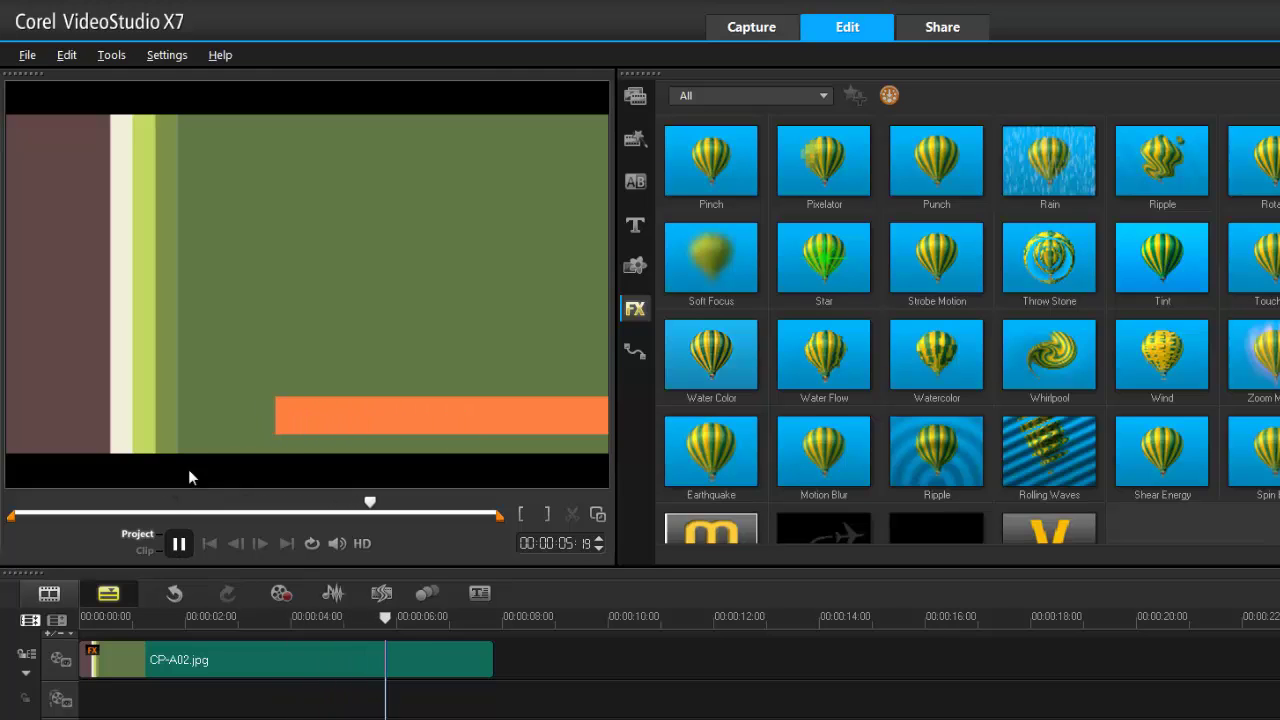
double_click(355, 660)
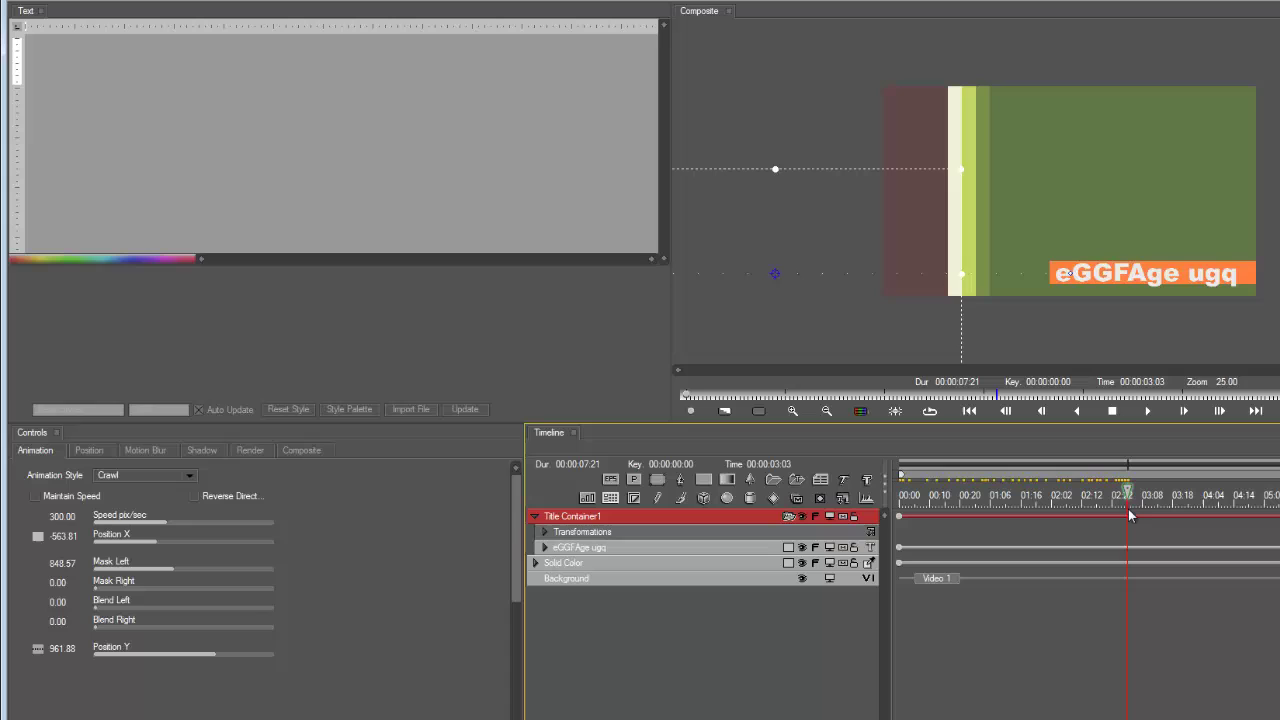
Step: Keyframe Mask Left at 00:00:03:06 and fine-tune it to 882.86
drag(1129, 514, 1136, 510)
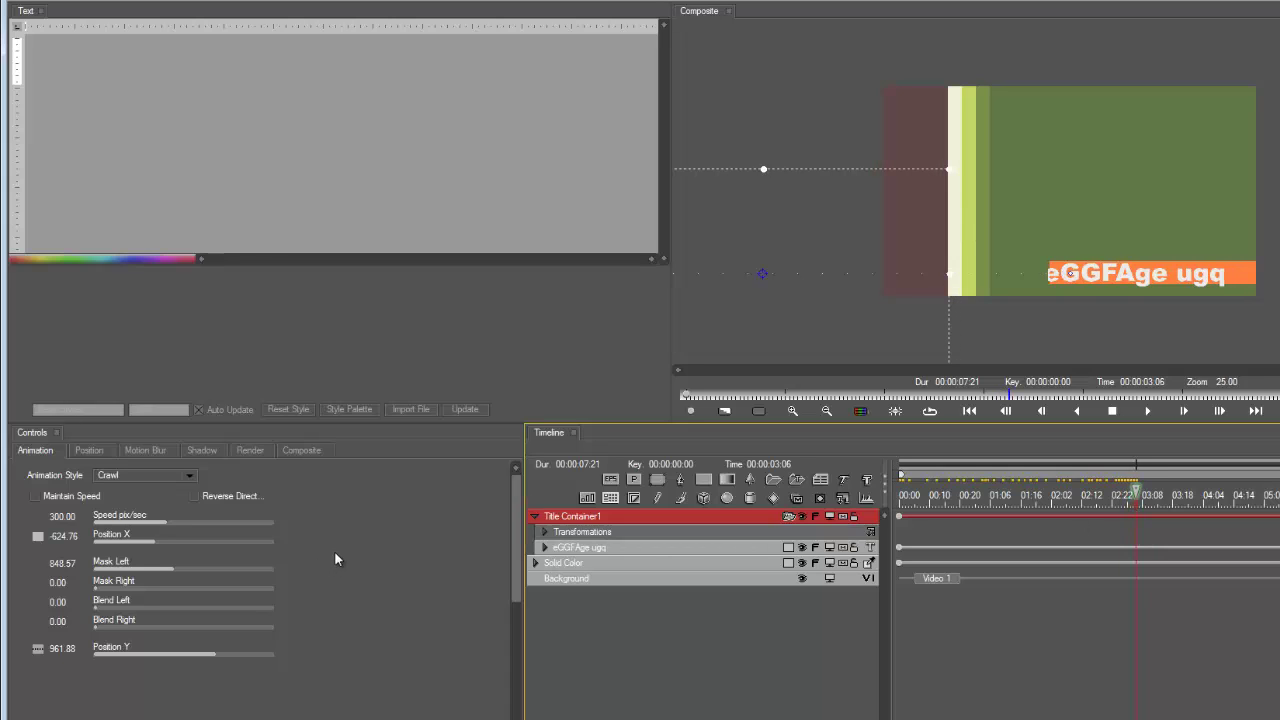
click(175, 566)
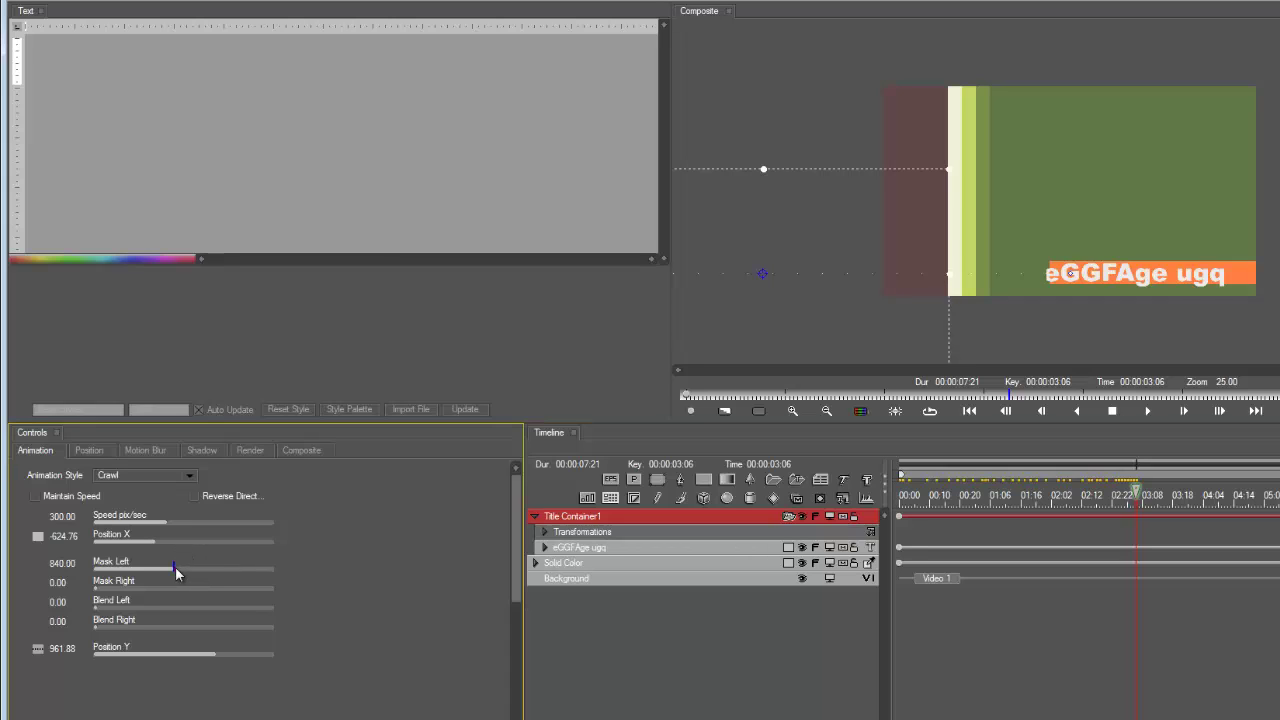
click(174, 568)
click(178, 567)
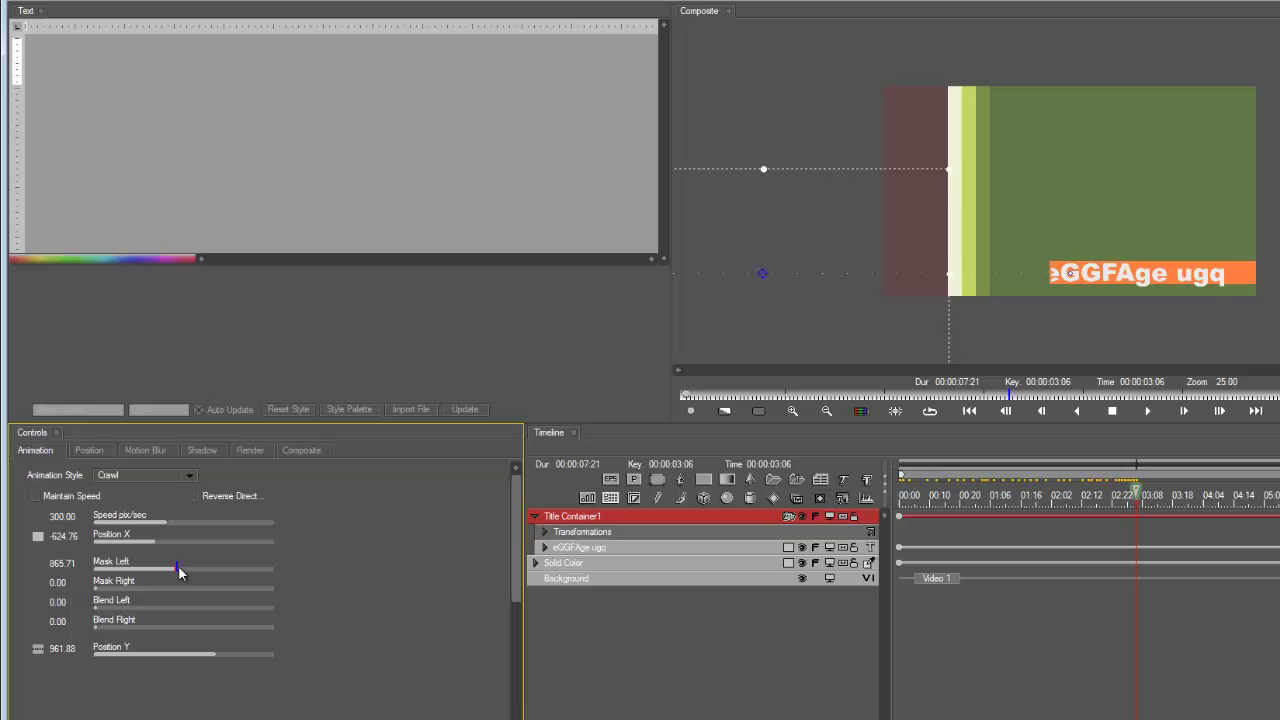